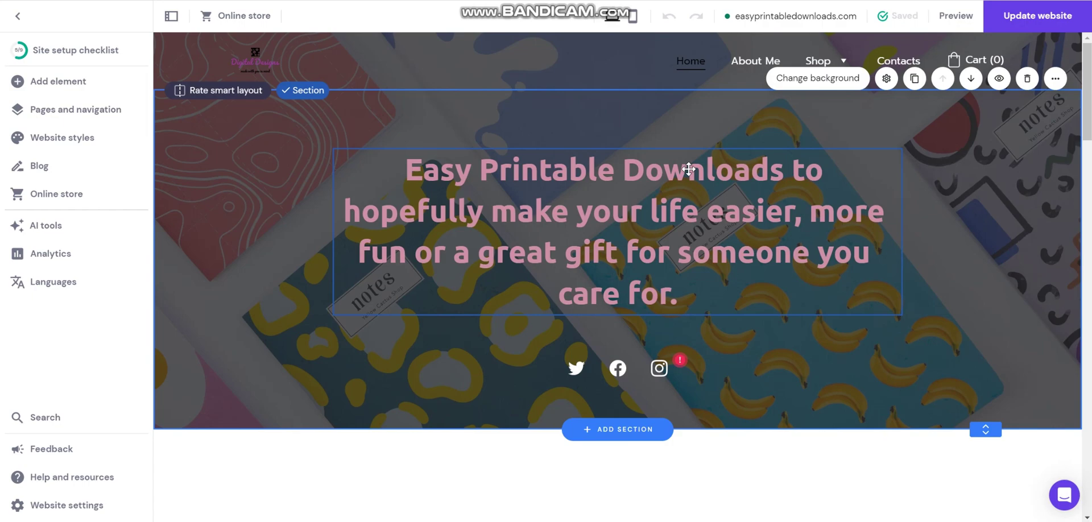
Scroll down through the home page and back up to the top
{"action": "scroll", "coordinate": [270, 287], "scroll_direction": "down", "scroll_amount": 4}
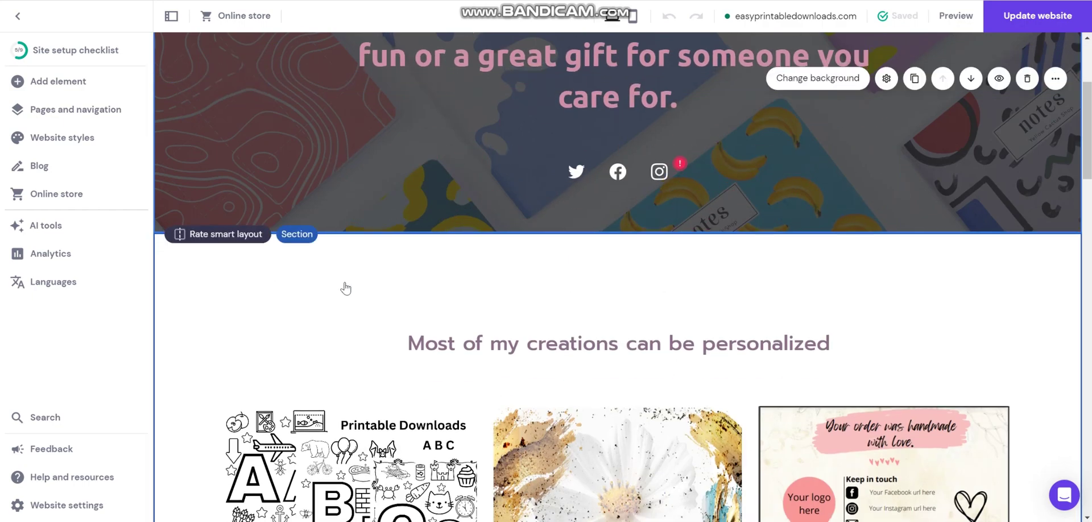
{"action": "scroll", "coordinate": [344, 288], "scroll_direction": "down", "scroll_amount": 3}
{"action": "scroll", "coordinate": [341, 288], "scroll_direction": "down", "scroll_amount": 4}
{"action": "scroll", "coordinate": [341, 287], "scroll_direction": "down", "scroll_amount": 5}
{"action": "scroll", "coordinate": [341, 287], "scroll_direction": "down", "scroll_amount": 3}
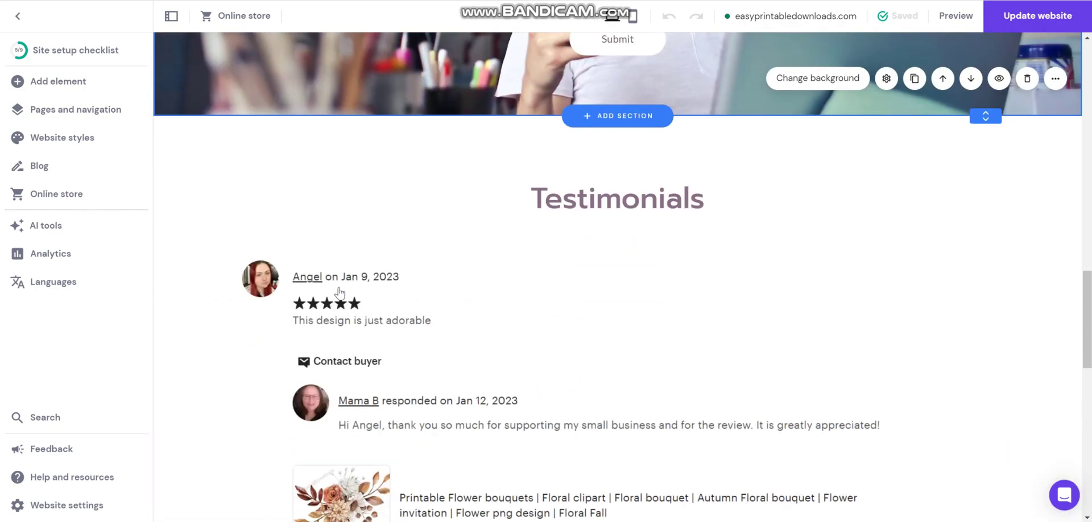
{"action": "scroll", "coordinate": [338, 287], "scroll_direction": "down", "scroll_amount": 4}
{"action": "scroll", "coordinate": [339, 287], "scroll_direction": "up", "scroll_amount": 4}
{"action": "scroll", "coordinate": [338, 286], "scroll_direction": "up", "scroll_amount": 4}
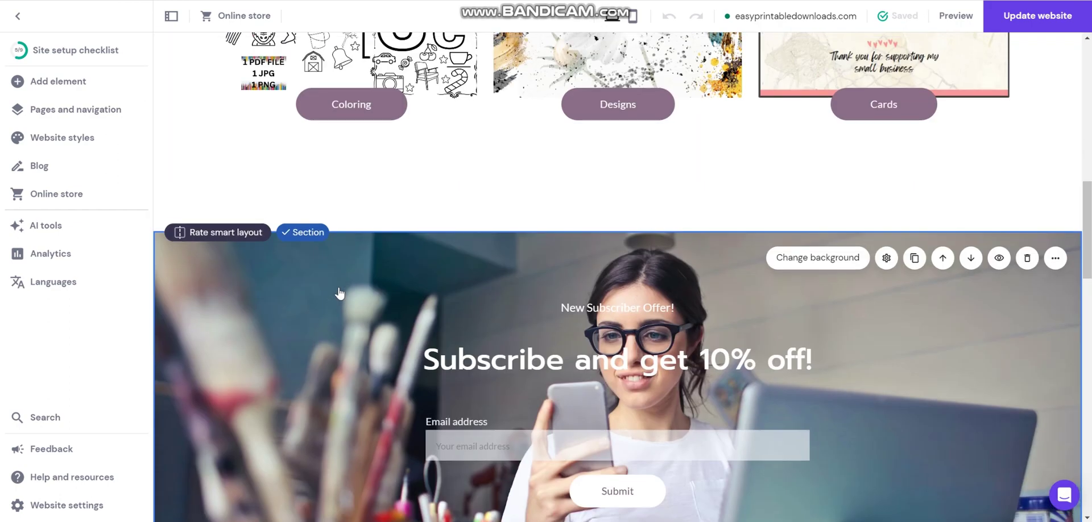
{"action": "scroll", "coordinate": [338, 287], "scroll_direction": "up", "scroll_amount": 4}
{"action": "scroll", "coordinate": [338, 287], "scroll_direction": "up", "scroll_amount": 4}
{"action": "scroll", "coordinate": [338, 287], "scroll_direction": "up", "scroll_amount": 1}
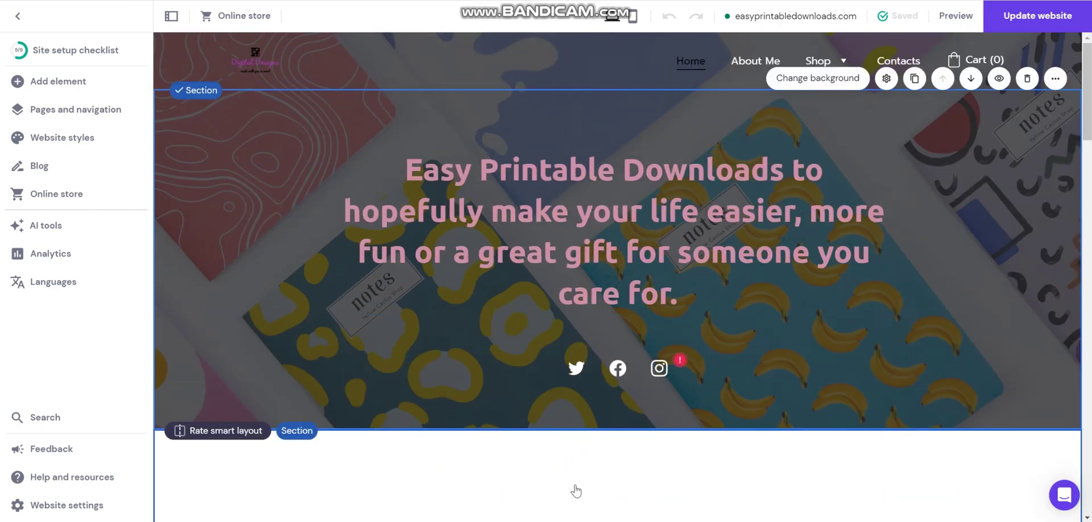
{"action": "mouse_move", "coordinate": [505, 360]}
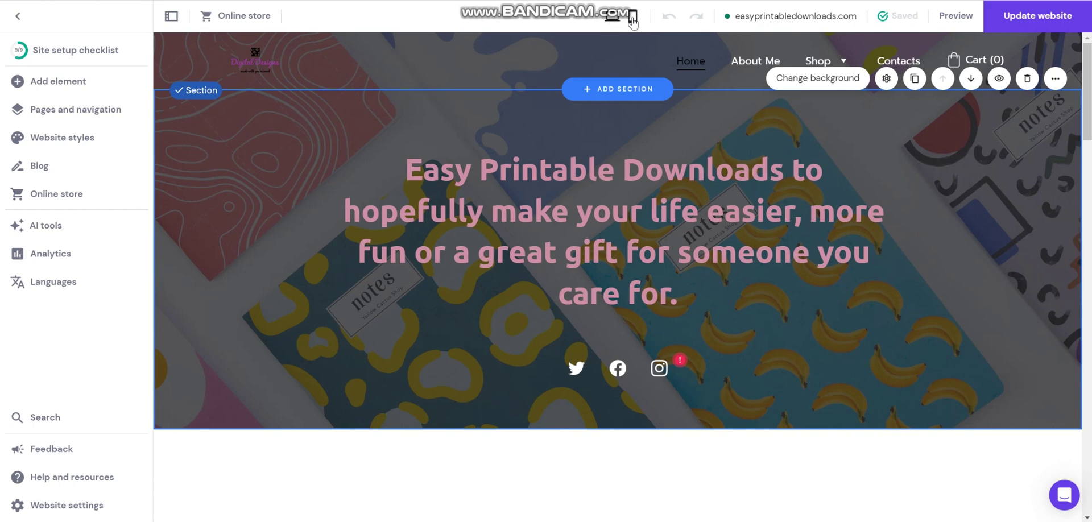
{"action": "left_click", "coordinate": [632, 18]}
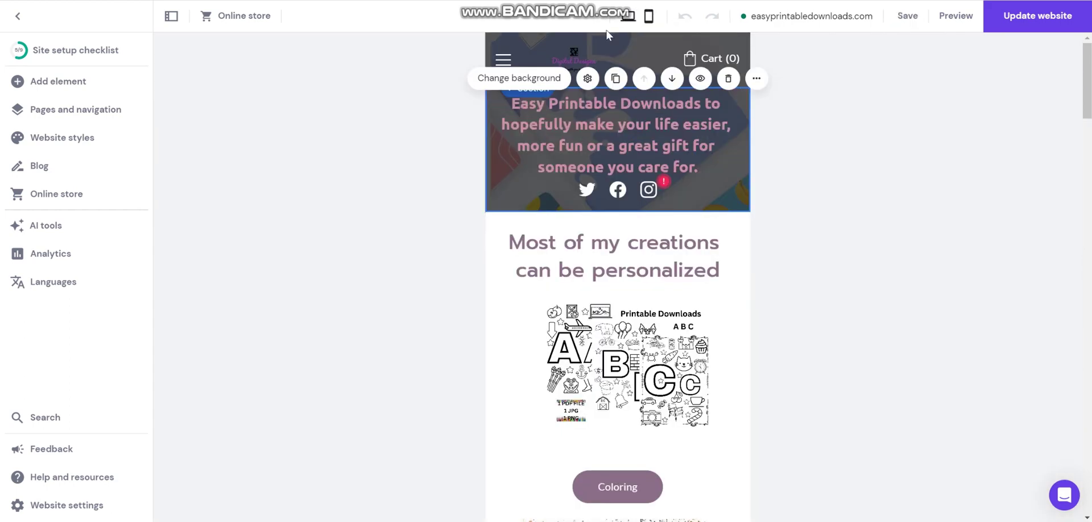
{"action": "scroll", "coordinate": [535, 166], "scroll_direction": "down", "scroll_amount": 2}
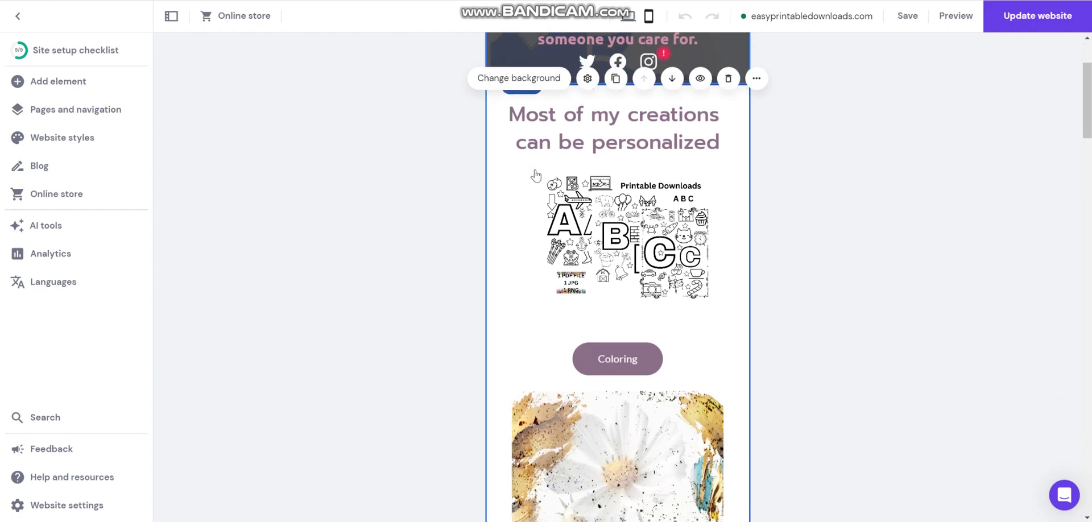
{"action": "scroll", "coordinate": [534, 169], "scroll_direction": "down", "scroll_amount": 3}
{"action": "scroll", "coordinate": [535, 169], "scroll_direction": "down", "scroll_amount": 2}
{"action": "scroll", "coordinate": [535, 170], "scroll_direction": "down", "scroll_amount": 2}
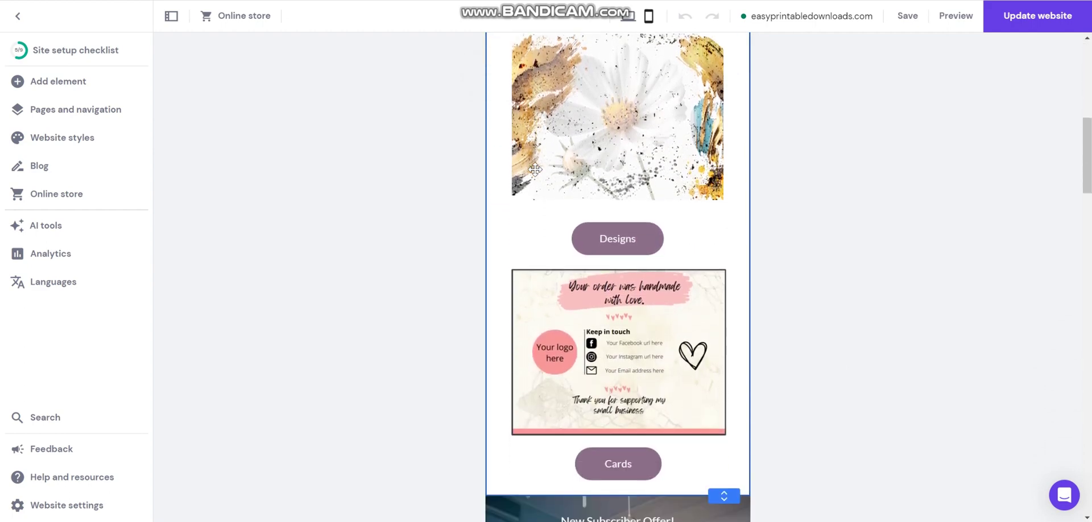
{"action": "scroll", "coordinate": [536, 171], "scroll_direction": "down", "scroll_amount": 2}
{"action": "scroll", "coordinate": [537, 171], "scroll_direction": "down", "scroll_amount": 2}
{"action": "scroll", "coordinate": [538, 172], "scroll_direction": "down", "scroll_amount": 5}
{"action": "scroll", "coordinate": [538, 172], "scroll_direction": "down", "scroll_amount": 4}
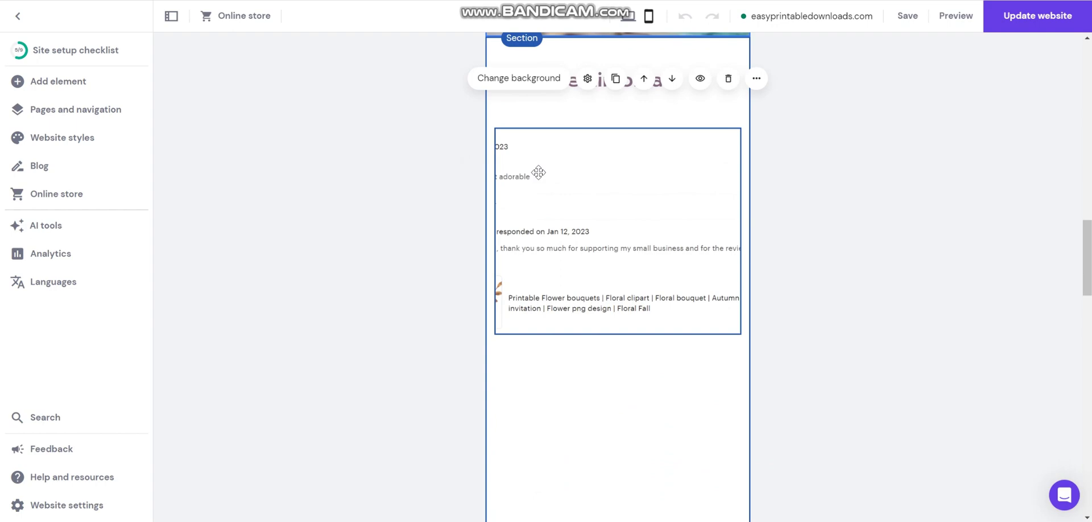
{"action": "scroll", "coordinate": [539, 173], "scroll_direction": "down", "scroll_amount": 5}
{"action": "scroll", "coordinate": [539, 173], "scroll_direction": "down", "scroll_amount": 3}
{"action": "scroll", "coordinate": [538, 173], "scroll_direction": "down", "scroll_amount": 3}
{"action": "scroll", "coordinate": [539, 172], "scroll_direction": "down", "scroll_amount": 3}
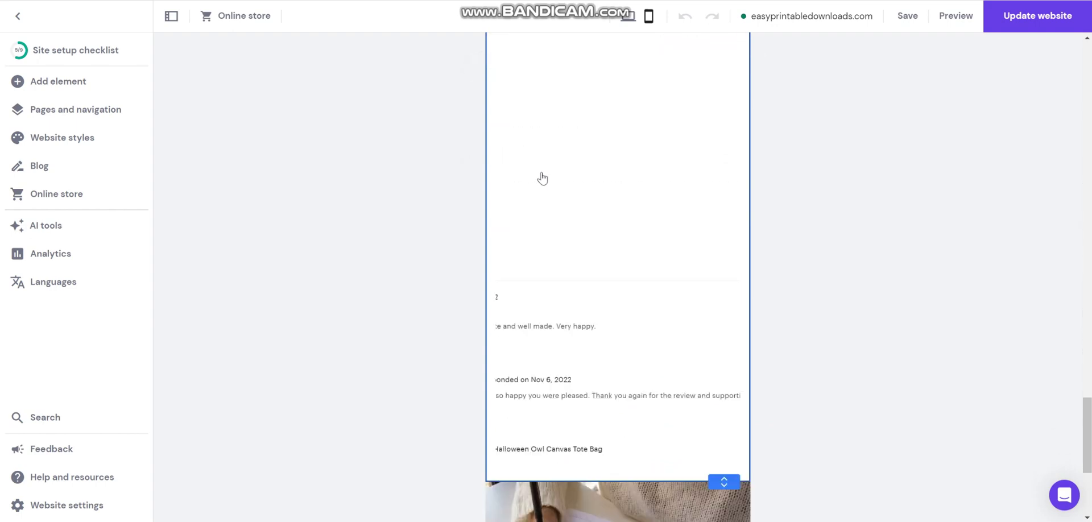
{"action": "scroll", "coordinate": [541, 171], "scroll_direction": "down", "scroll_amount": 5}
{"action": "scroll", "coordinate": [542, 170], "scroll_direction": "up", "scroll_amount": 4}
{"action": "scroll", "coordinate": [541, 171], "scroll_direction": "up", "scroll_amount": 2}
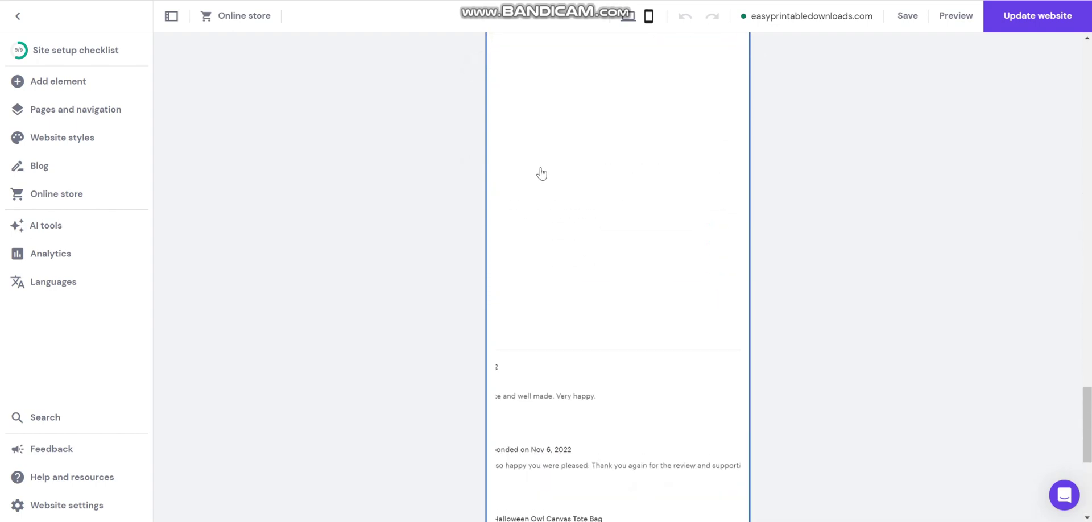
{"action": "scroll", "coordinate": [542, 169], "scroll_direction": "up", "scroll_amount": 5}
{"action": "scroll", "coordinate": [544, 166], "scroll_direction": "up", "scroll_amount": 3}
{"action": "scroll", "coordinate": [617, 166], "scroll_direction": "up", "scroll_amount": 3}
{"action": "scroll", "coordinate": [618, 165], "scroll_direction": "up", "scroll_amount": 3}
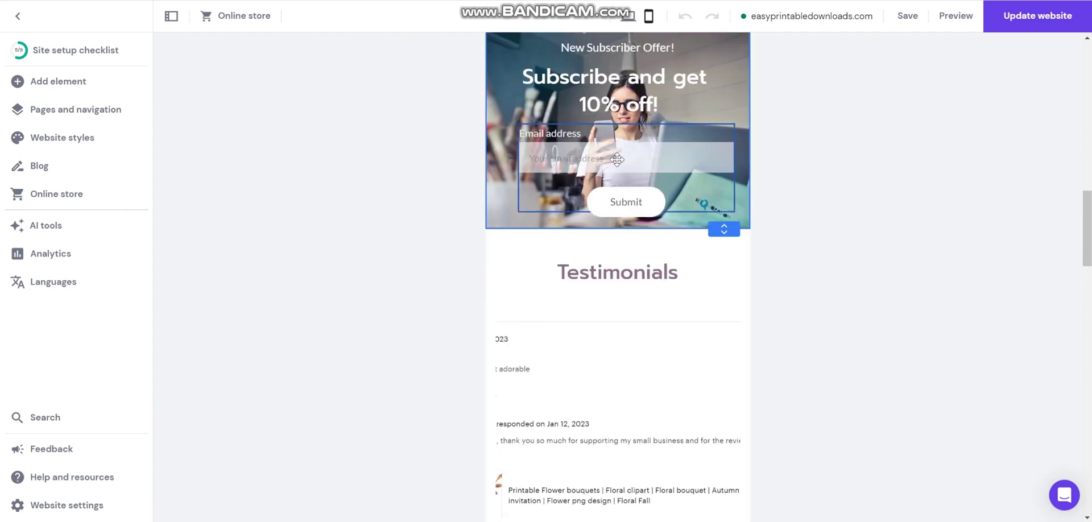
{"action": "scroll", "coordinate": [617, 164], "scroll_direction": "up", "scroll_amount": 3}
{"action": "scroll", "coordinate": [617, 161], "scroll_direction": "up", "scroll_amount": 3}
{"action": "scroll", "coordinate": [616, 159], "scroll_direction": "up", "scroll_amount": 4}
{"action": "scroll", "coordinate": [617, 159], "scroll_direction": "up", "scroll_amount": 4}
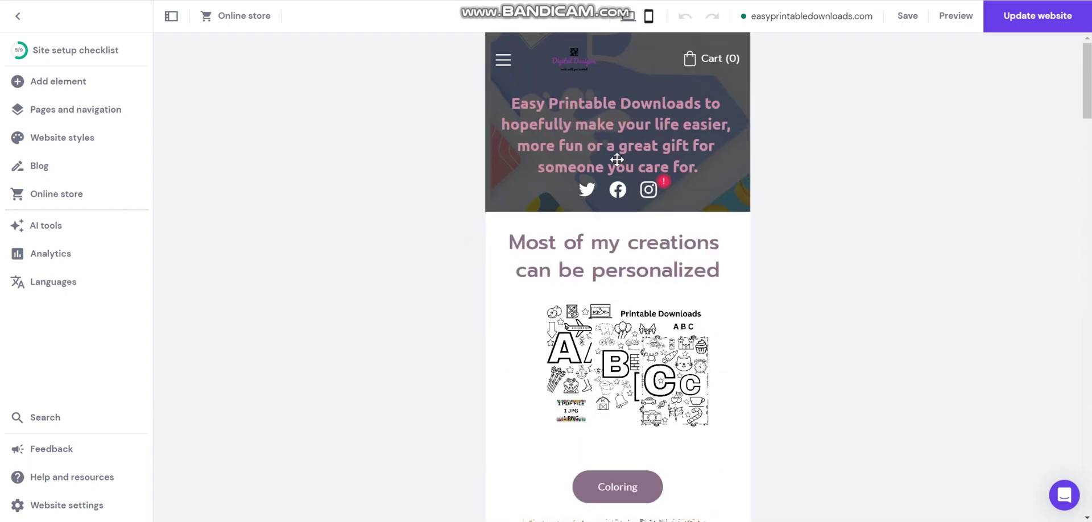
Shrink the personalization heading's box to fit its text and nudge it slightly up
{"action": "left_click", "coordinate": [627, 260]}
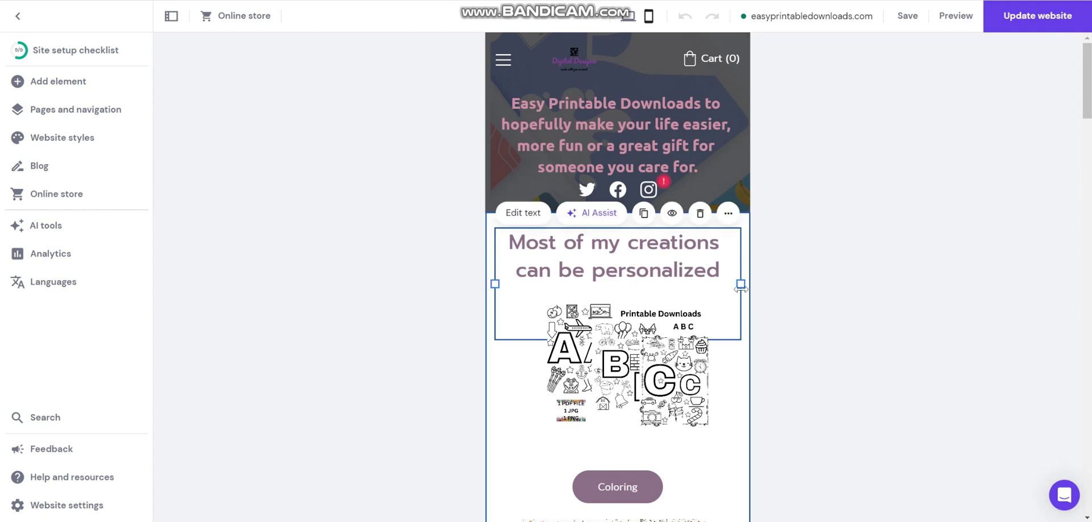
{"action": "mouse_move", "coordinate": [740, 283]}
{"action": "left_mouse_down"}
{"action": "mouse_move", "coordinate": [708, 276]}
{"action": "mouse_move", "coordinate": [744, 274]}
{"action": "left_mouse_up"}
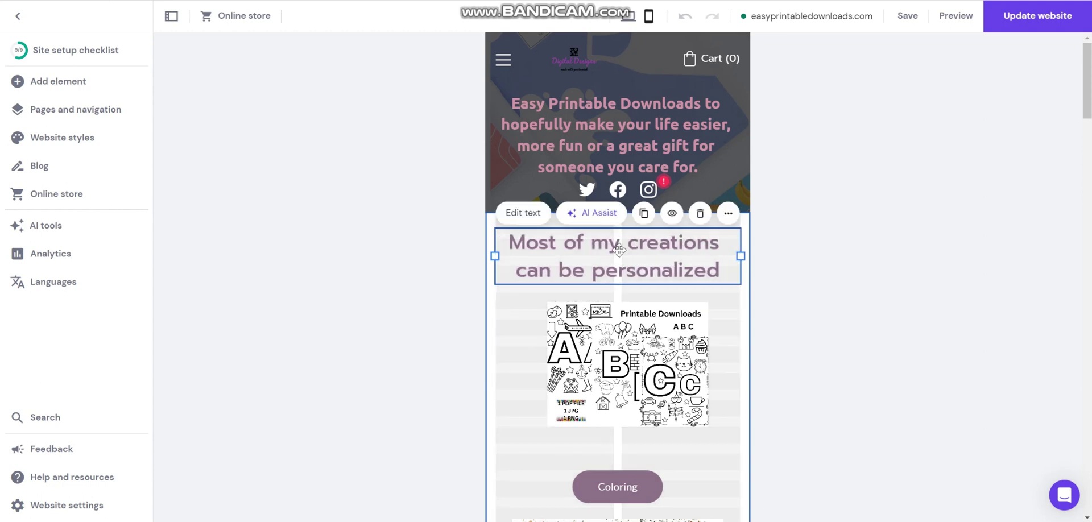
{"action": "left_click_drag", "start_coordinate": [619, 250], "coordinate": [619, 243]}
Reposition the coloring-pages image and make it smaller
{"action": "left_click", "coordinate": [630, 320]}
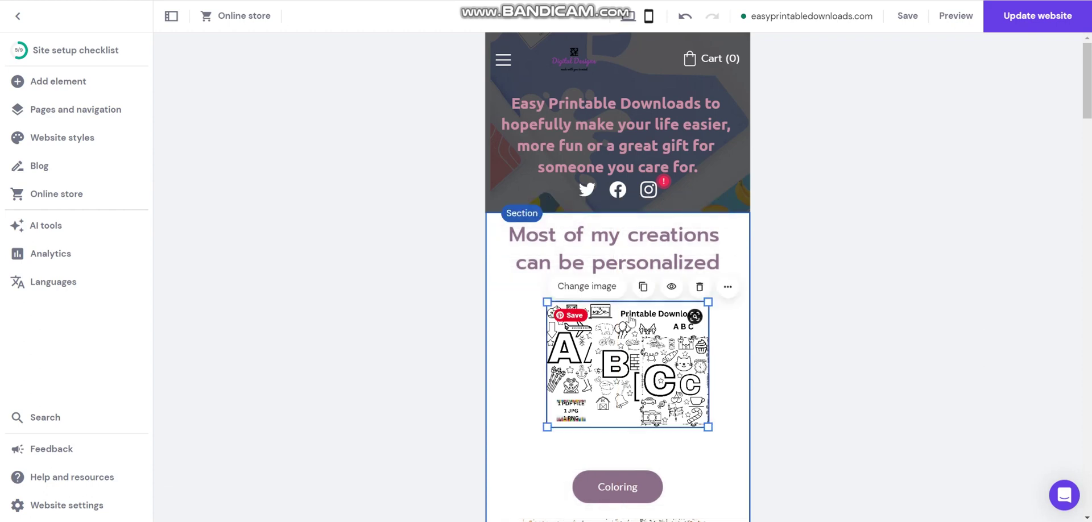
{"action": "left_click_drag", "start_coordinate": [630, 320], "coordinate": [627, 313]}
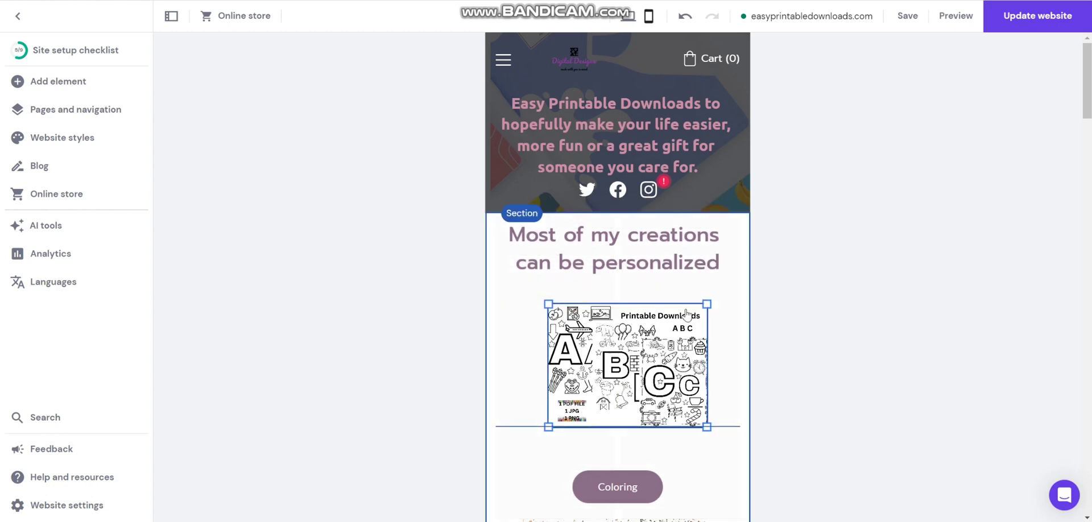
{"action": "mouse_move", "coordinate": [709, 302]}
{"action": "left_mouse_down"}
{"action": "mouse_move", "coordinate": [671, 331]}
{"action": "mouse_move", "coordinate": [629, 300]}
{"action": "left_mouse_up"}
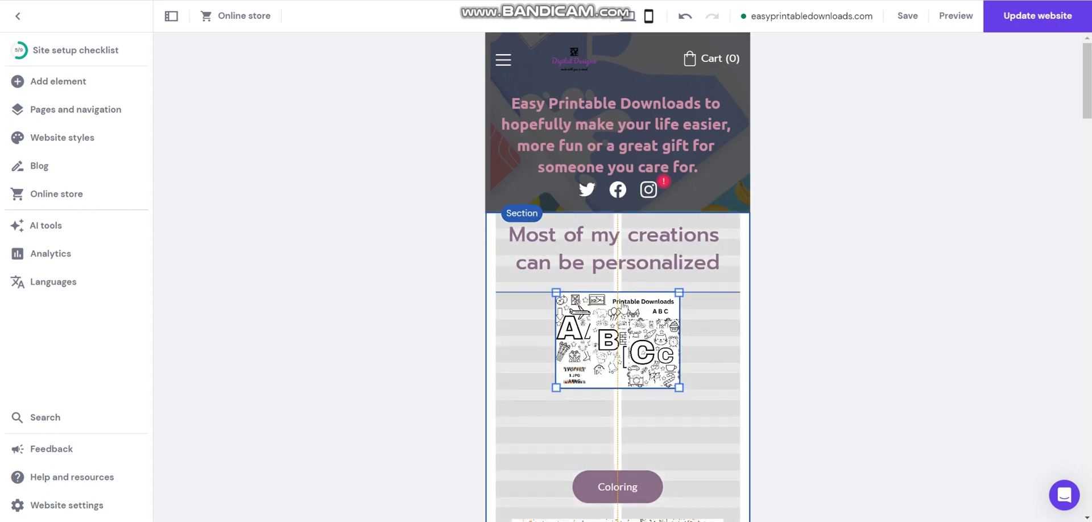
{"action": "scroll", "coordinate": [625, 370], "scroll_direction": "down", "scroll_amount": 1}
{"action": "scroll", "coordinate": [625, 342], "scroll_direction": "down", "scroll_amount": 4}
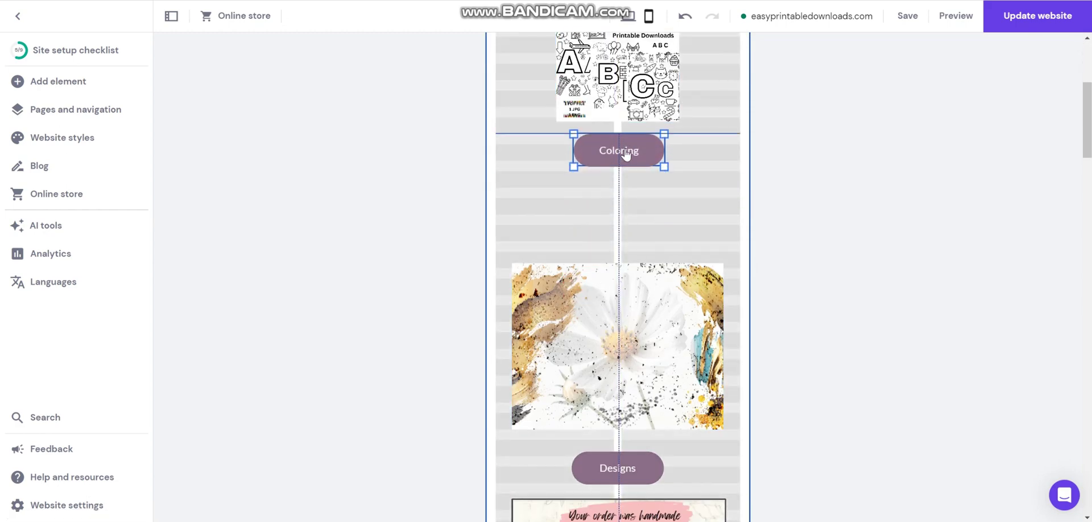
Move the Coloring button up, shrink the flower image beneath it, and raise the Designs button
{"action": "left_click_drag", "start_coordinate": [624, 235], "coordinate": [625, 155]}
{"action": "left_click", "coordinate": [634, 294]}
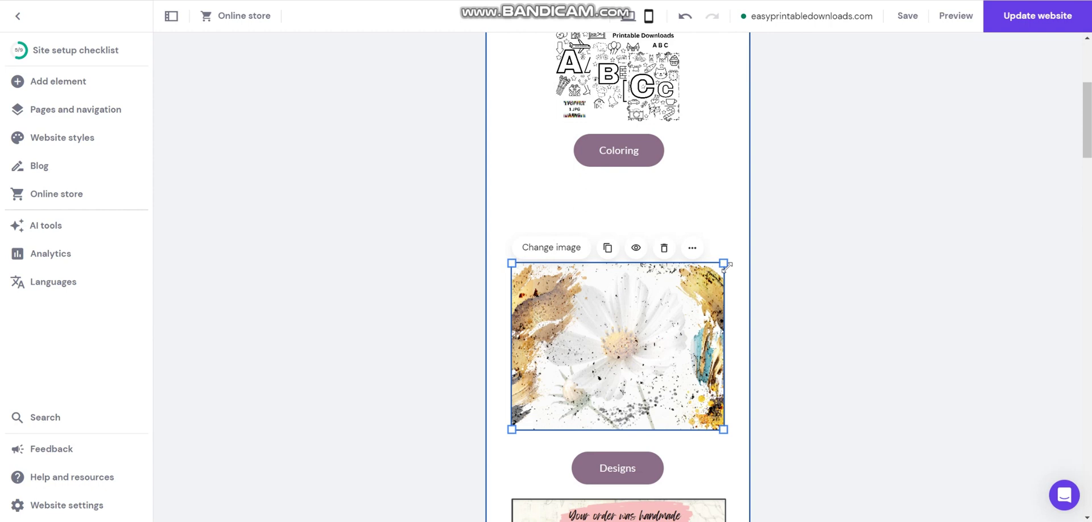
{"action": "left_click_drag", "start_coordinate": [723, 263], "coordinate": [661, 310]}
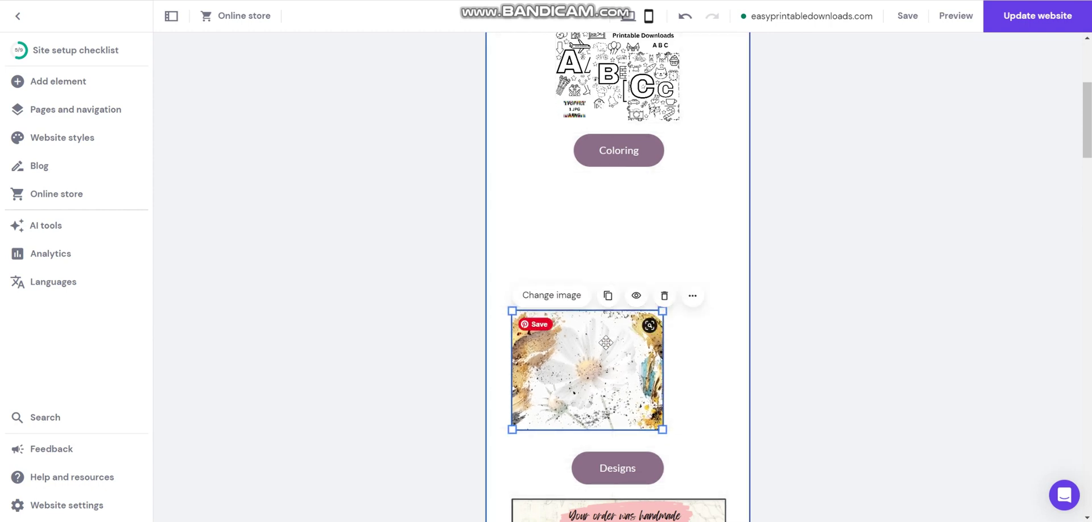
{"action": "mouse_move", "coordinate": [605, 336]}
{"action": "left_mouse_down"}
{"action": "mouse_move", "coordinate": [636, 268]}
{"action": "mouse_move", "coordinate": [636, 204]}
{"action": "left_mouse_up"}
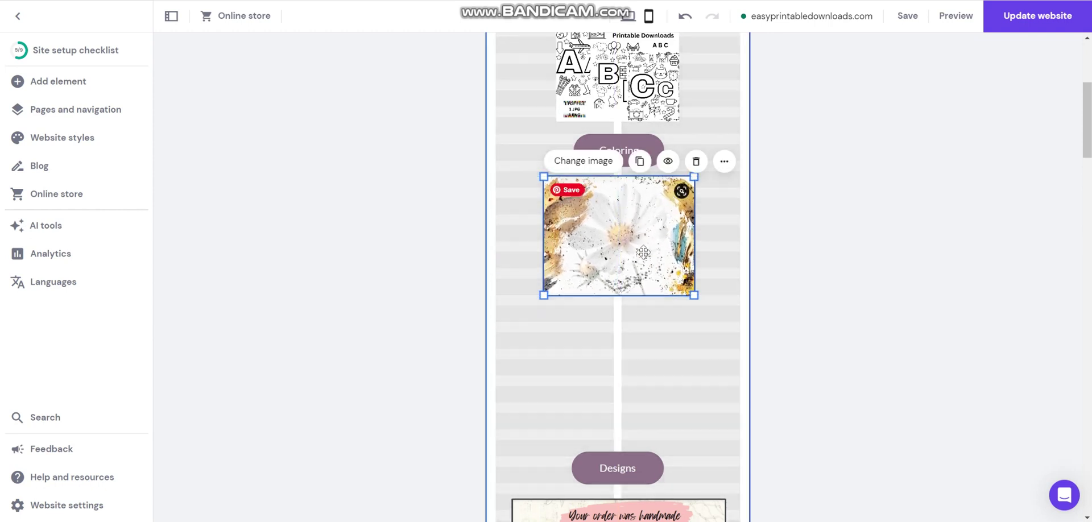
{"action": "left_click_drag", "start_coordinate": [629, 465], "coordinate": [624, 322]}
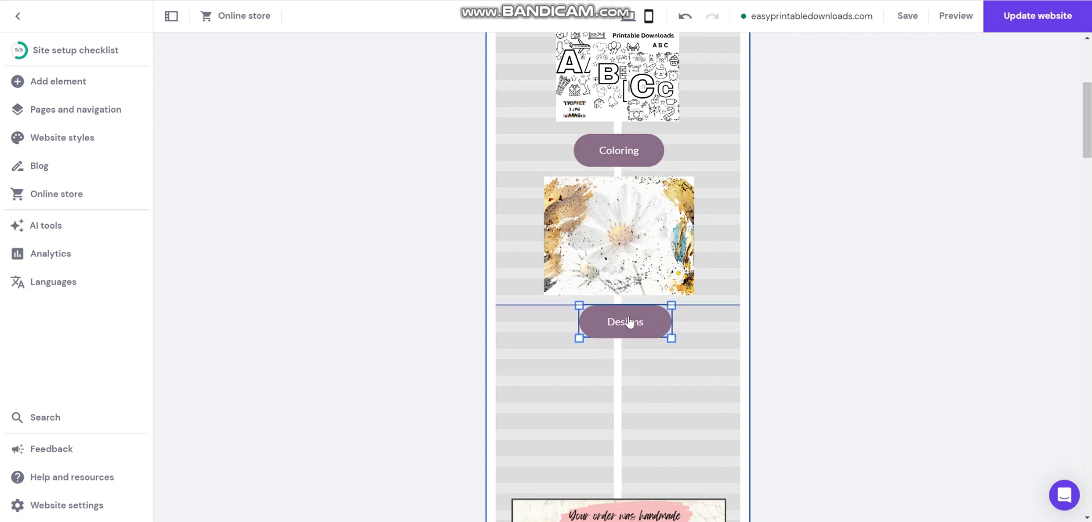
Shrink the Cards image, move it up, and pull the Cards button under it
{"action": "scroll", "coordinate": [659, 353], "scroll_direction": "down", "scroll_amount": 5}
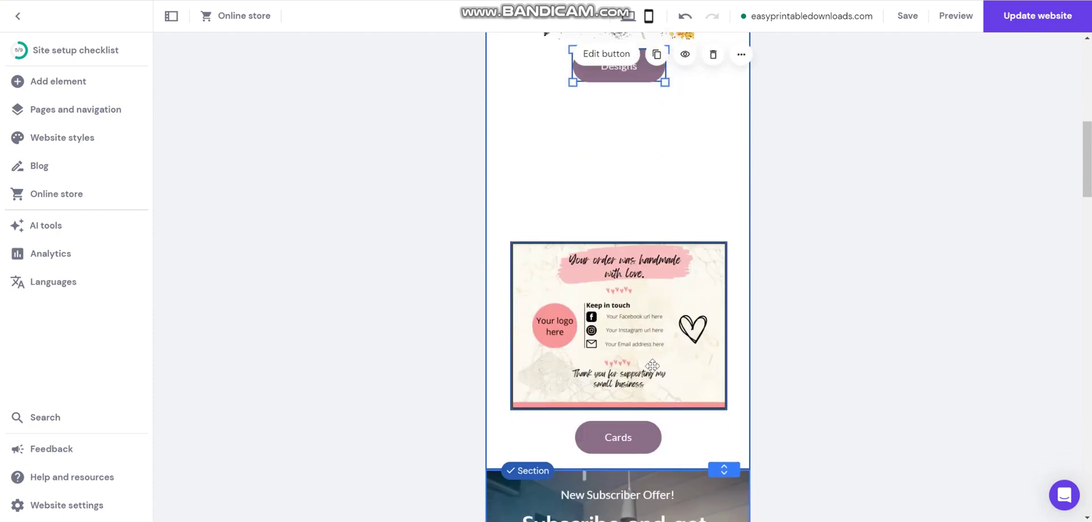
{"action": "left_click", "coordinate": [633, 330]}
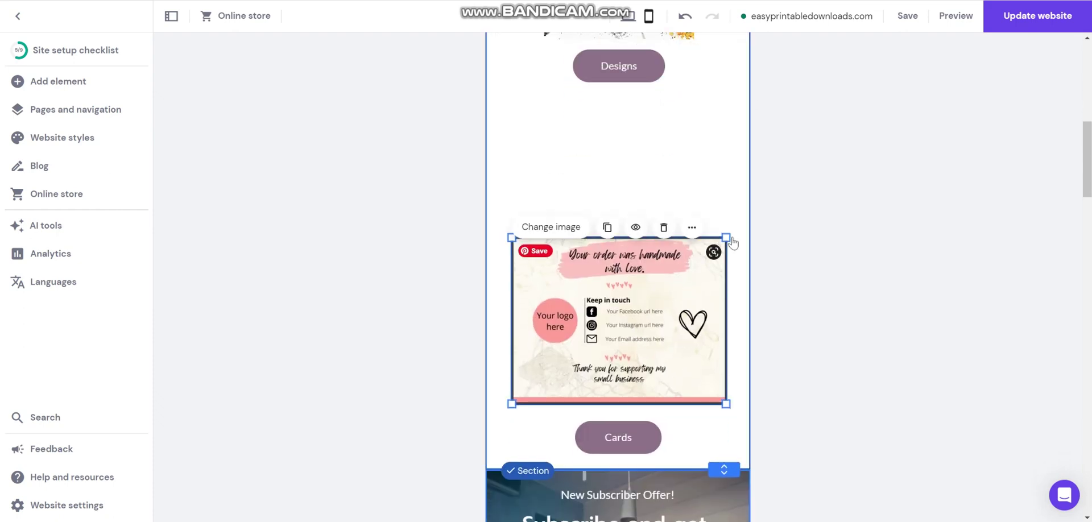
{"action": "mouse_move", "coordinate": [722, 240]}
{"action": "left_mouse_down"}
{"action": "mouse_move", "coordinate": [642, 298]}
{"action": "mouse_move", "coordinate": [631, 116]}
{"action": "left_mouse_up"}
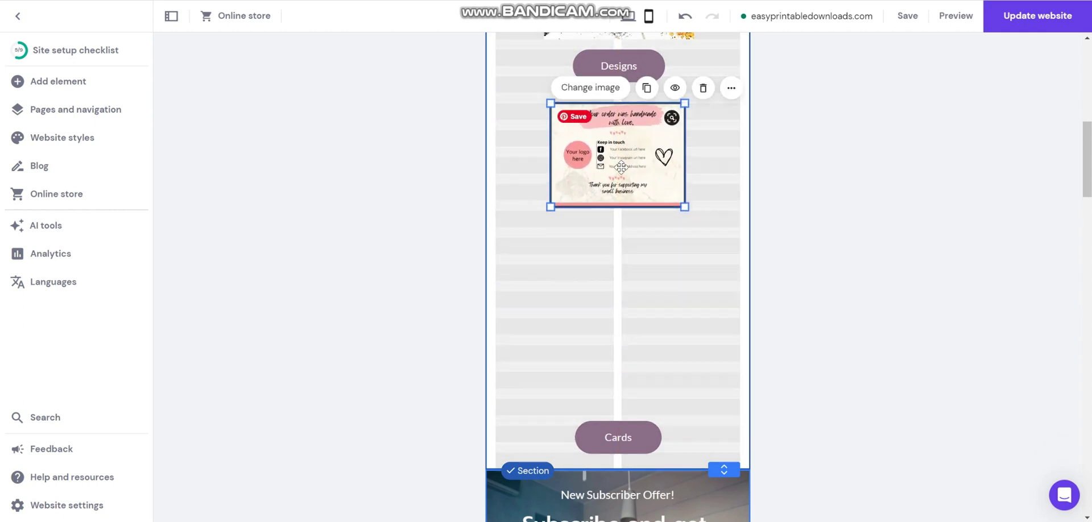
{"action": "left_click", "coordinate": [621, 435]}
{"action": "mouse_move", "coordinate": [621, 411]}
{"action": "left_mouse_down"}
{"action": "mouse_move", "coordinate": [624, 230]}
{"action": "mouse_move", "coordinate": [616, 237]}
{"action": "left_mouse_up"}
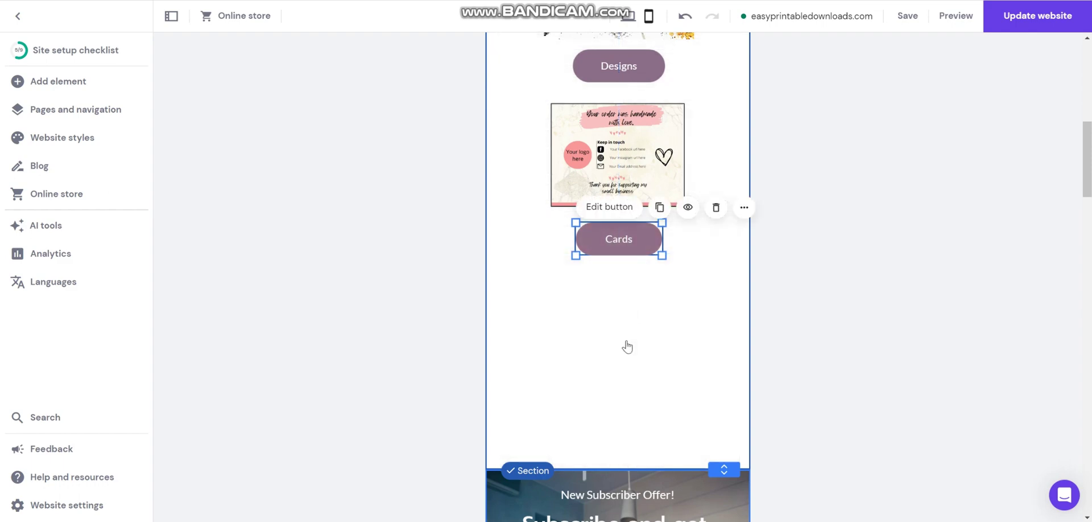
Drag the products section's bottom edge up so the subscriber offer sits under the Cards button
{"action": "scroll", "coordinate": [605, 370], "scroll_direction": "down", "scroll_amount": 5}
{"action": "scroll", "coordinate": [604, 372], "scroll_direction": "down", "scroll_amount": 5}
{"action": "scroll", "coordinate": [604, 369], "scroll_direction": "up", "scroll_amount": 5}
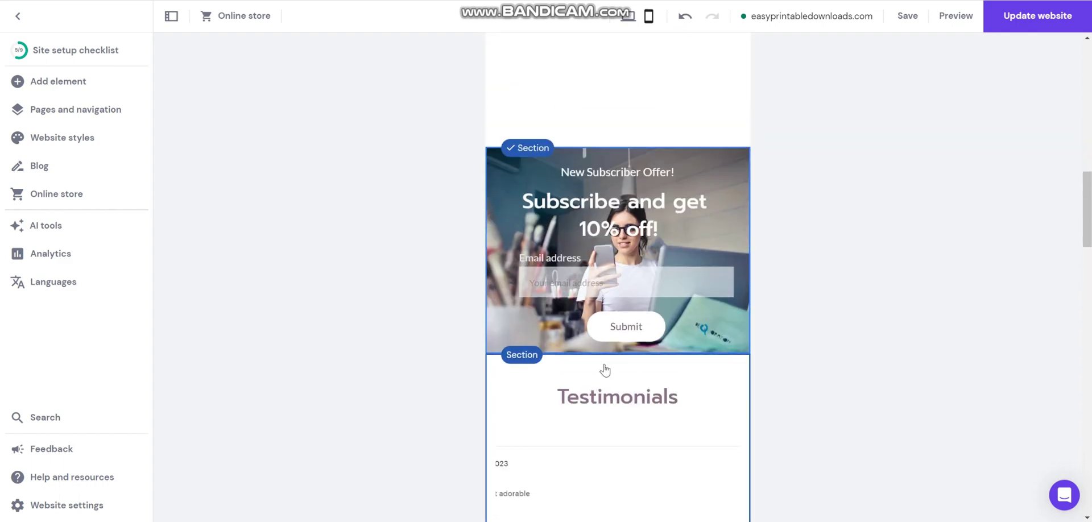
{"action": "scroll", "coordinate": [604, 370], "scroll_direction": "up", "scroll_amount": 4}
{"action": "scroll", "coordinate": [604, 367], "scroll_direction": "up", "scroll_amount": 2}
{"action": "scroll", "coordinate": [604, 367], "scroll_direction": "up", "scroll_amount": 4}
{"action": "scroll", "coordinate": [604, 367], "scroll_direction": "down", "scroll_amount": 2}
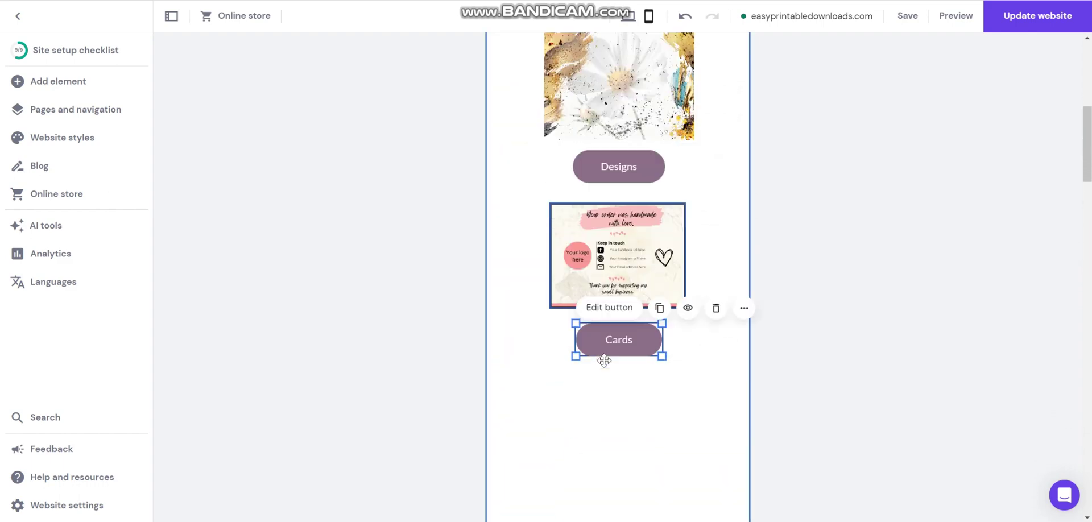
{"action": "scroll", "coordinate": [580, 307], "scroll_direction": "down", "scroll_amount": 2}
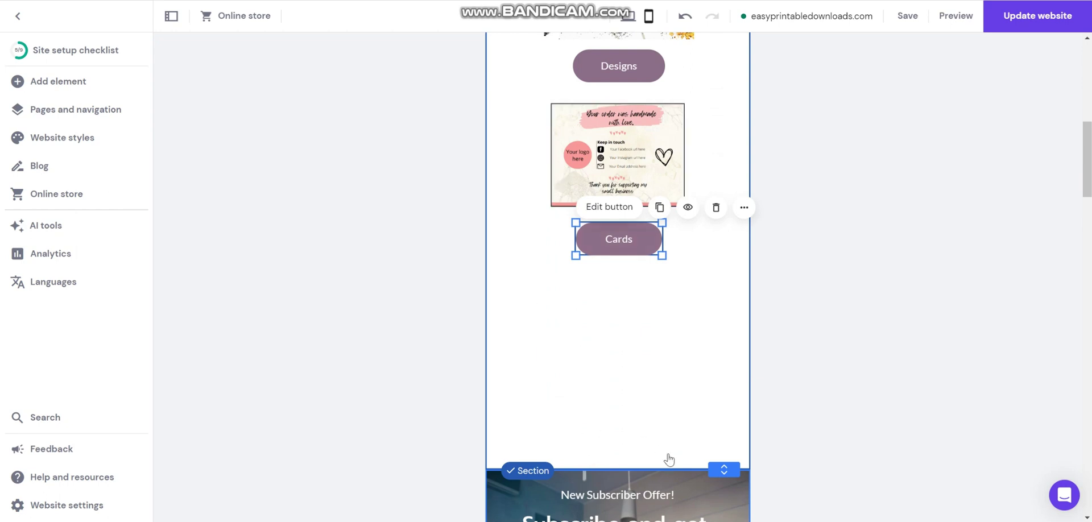
{"action": "left_click_drag", "start_coordinate": [723, 470], "coordinate": [727, 410]}
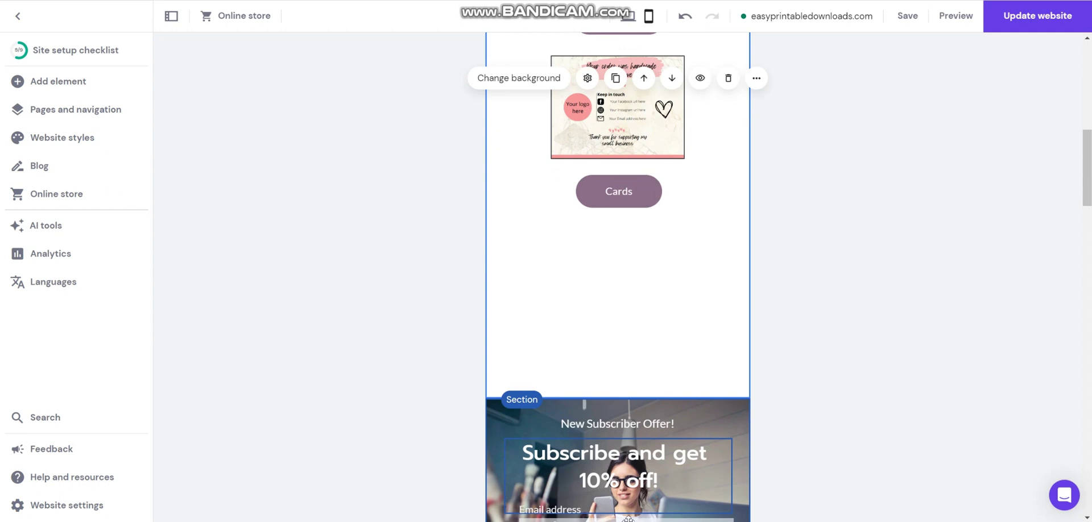
{"action": "mouse_move", "coordinate": [724, 398]}
{"action": "left_mouse_down"}
{"action": "mouse_move", "coordinate": [712, 279]}
{"action": "mouse_move", "coordinate": [722, 216]}
{"action": "left_mouse_up"}
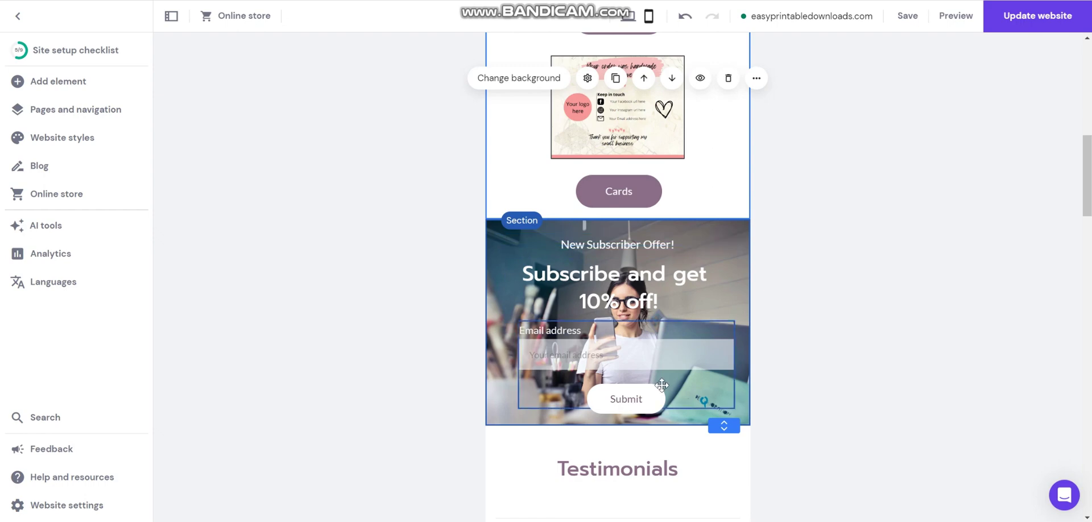
Select the whole Testimonials section through its parent Section and delete it
{"action": "scroll", "coordinate": [683, 421], "scroll_direction": "down", "scroll_amount": 5}
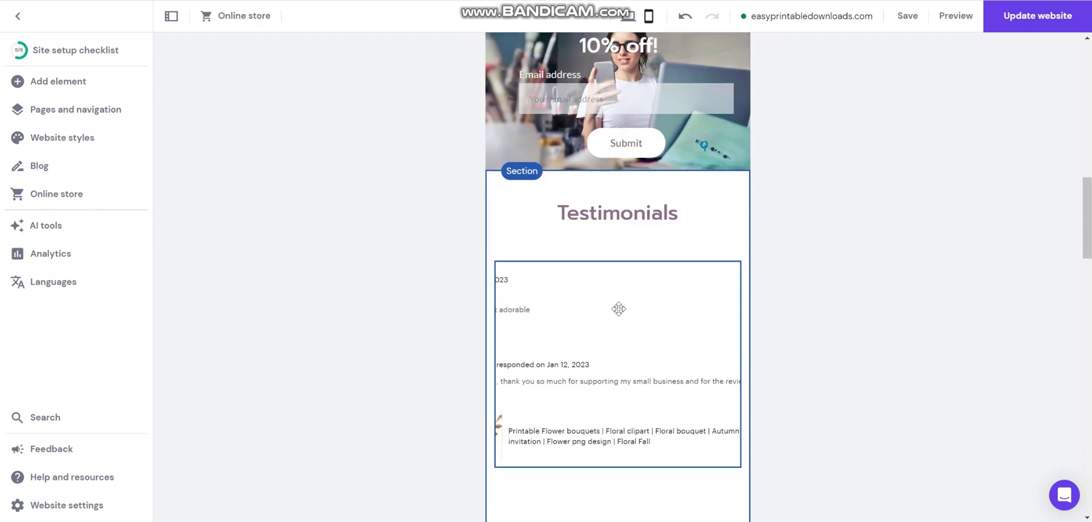
{"action": "left_click", "coordinate": [517, 329]}
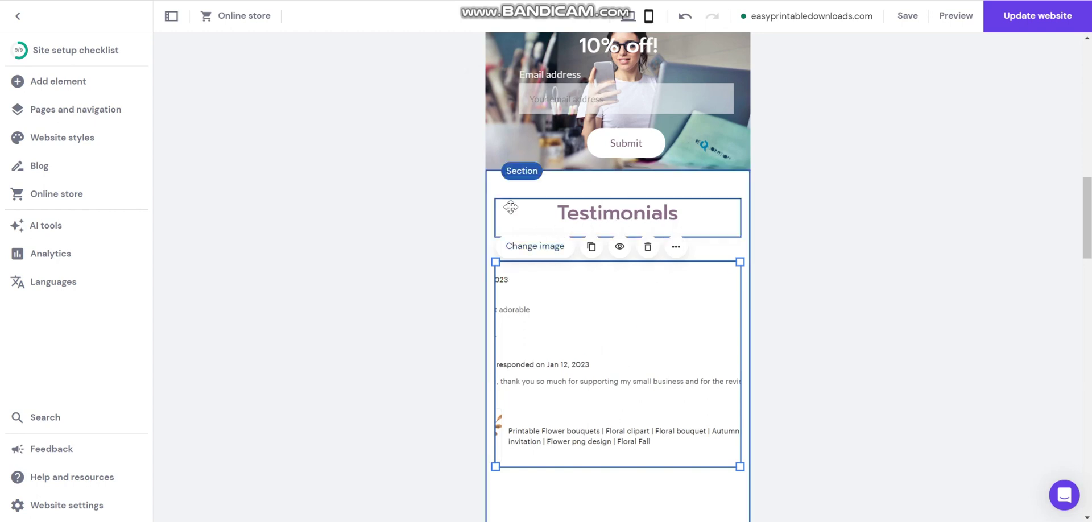
{"action": "left_click", "coordinate": [716, 196]}
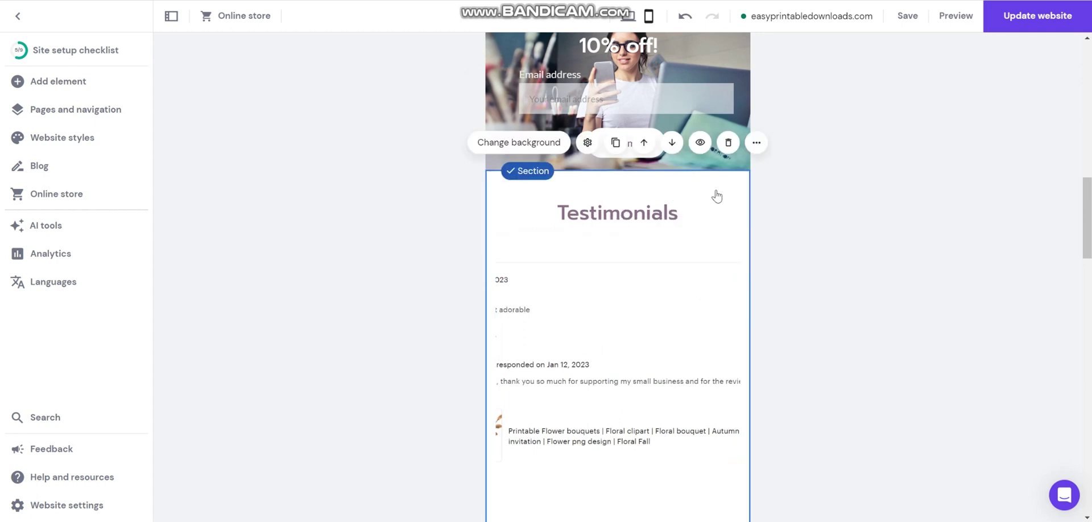
{"action": "left_click", "coordinate": [728, 144]}
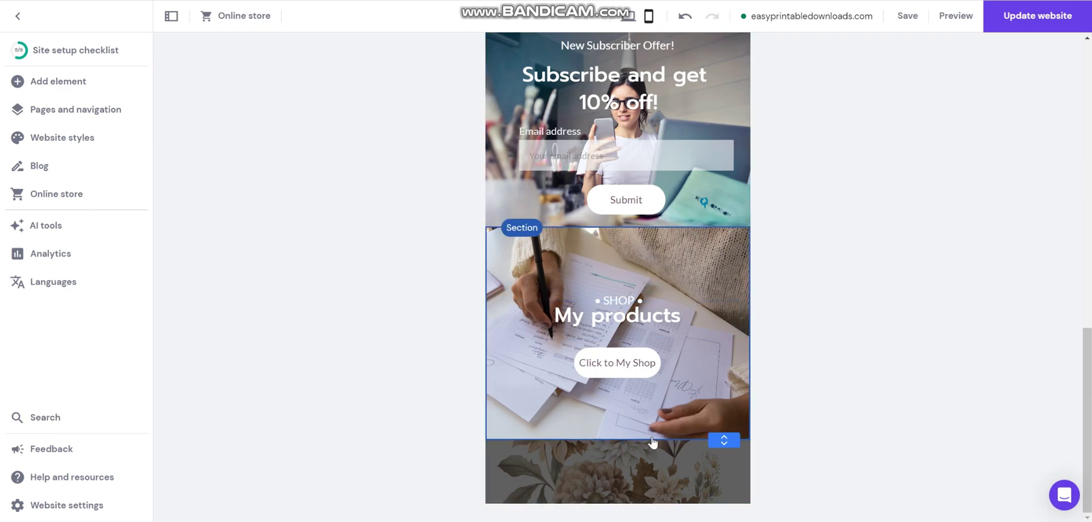
Delete the floral footer from all pages, confirming the linked-section warning
{"action": "left_click", "coordinate": [668, 496]}
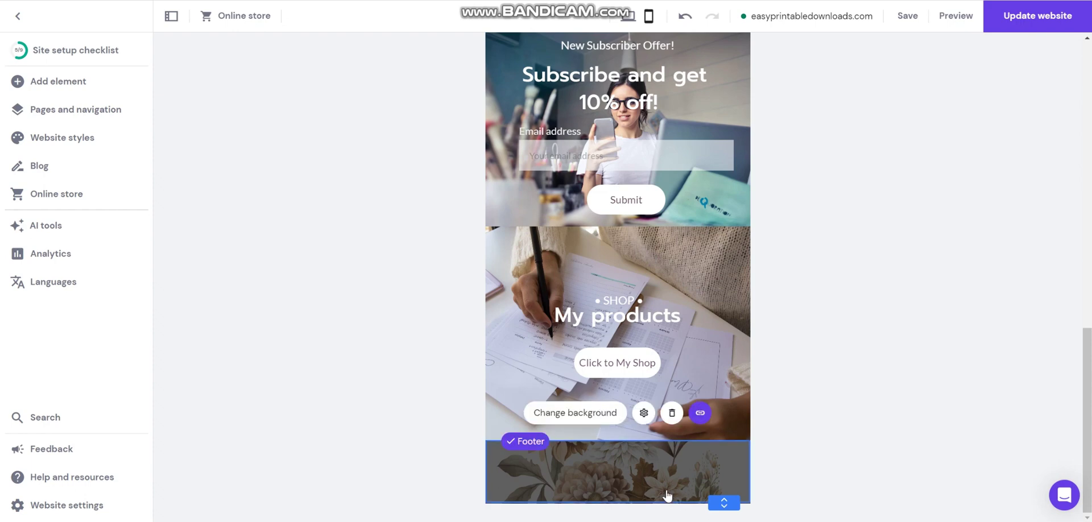
{"action": "left_click", "coordinate": [671, 413]}
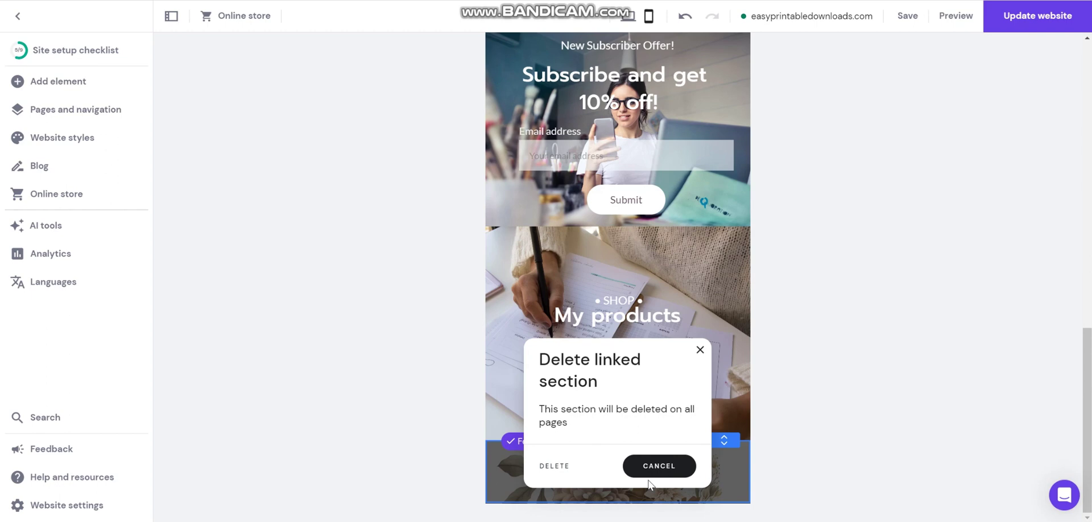
{"action": "left_click", "coordinate": [554, 466]}
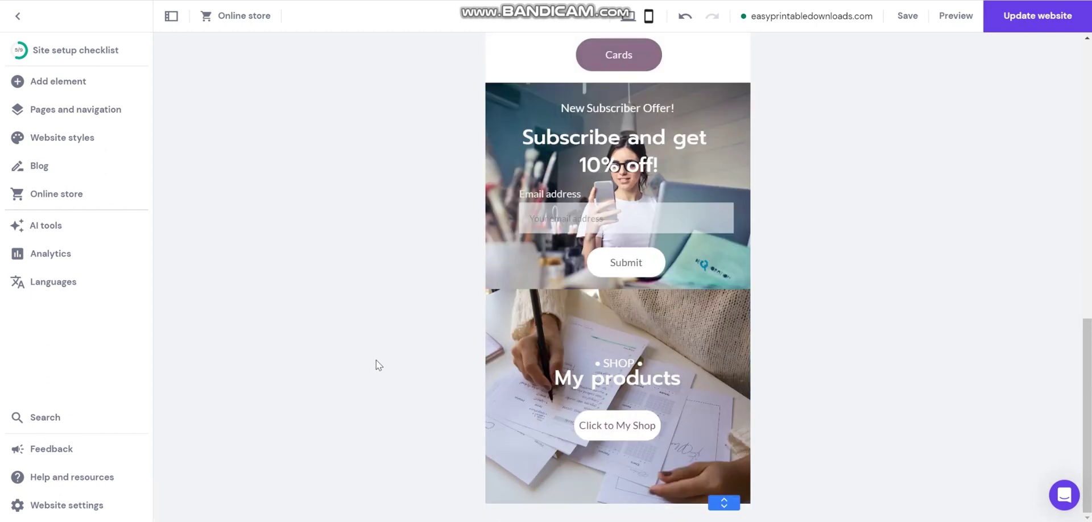
{"action": "scroll", "coordinate": [512, 234], "scroll_direction": "up", "scroll_amount": 5}
{"action": "scroll", "coordinate": [512, 234], "scroll_direction": "up", "scroll_amount": 5}
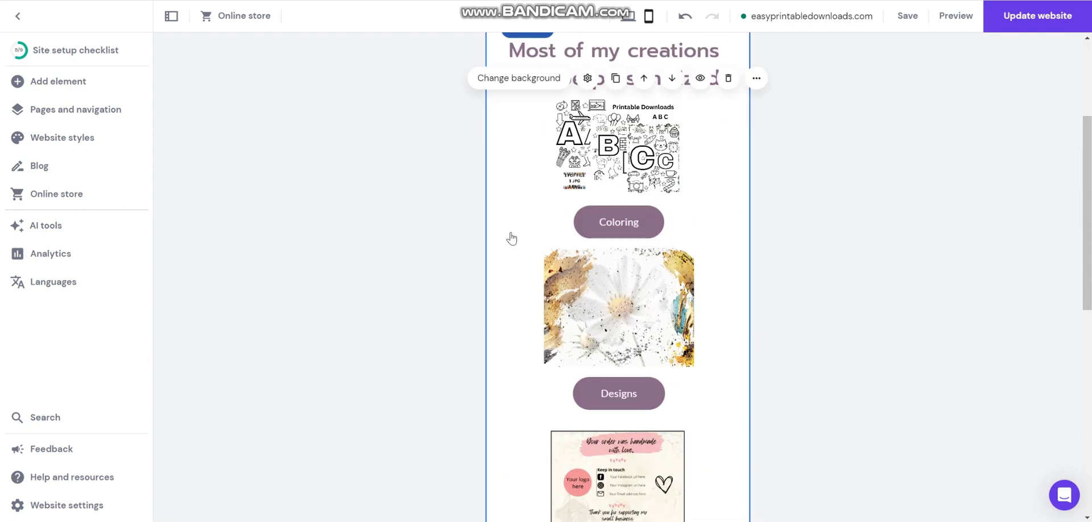
{"action": "scroll", "coordinate": [508, 233], "scroll_direction": "up", "scroll_amount": 3}
{"action": "scroll", "coordinate": [478, 239], "scroll_direction": "down", "scroll_amount": 4}
{"action": "scroll", "coordinate": [466, 248], "scroll_direction": "down", "scroll_amount": 2}
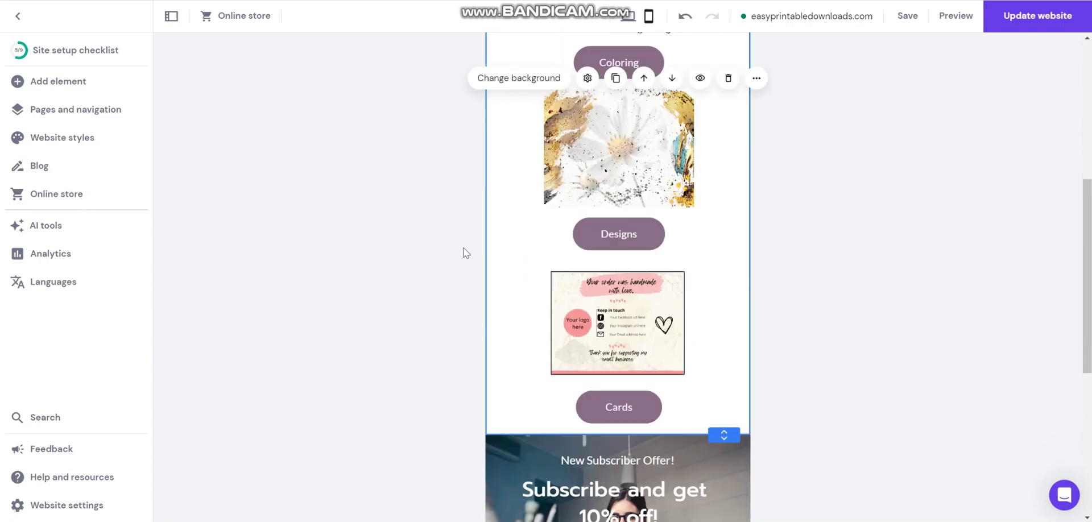
{"action": "scroll", "coordinate": [484, 239], "scroll_direction": "down", "scroll_amount": 3}
{"action": "scroll", "coordinate": [472, 230], "scroll_direction": "up", "scroll_amount": 1}
{"action": "scroll", "coordinate": [471, 231], "scroll_direction": "up", "scroll_amount": 7}
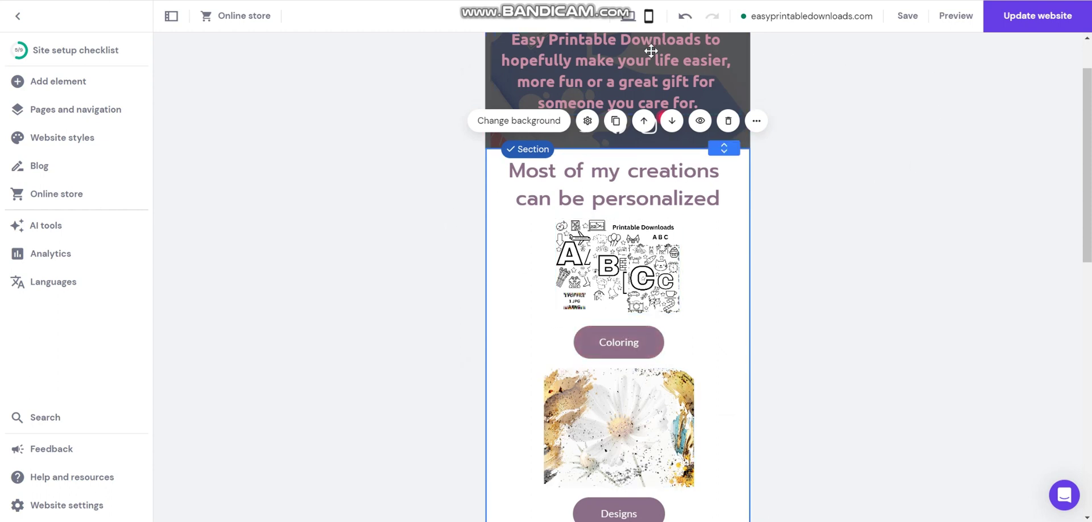
{"action": "scroll", "coordinate": [774, 207], "scroll_direction": "up", "scroll_amount": 1}
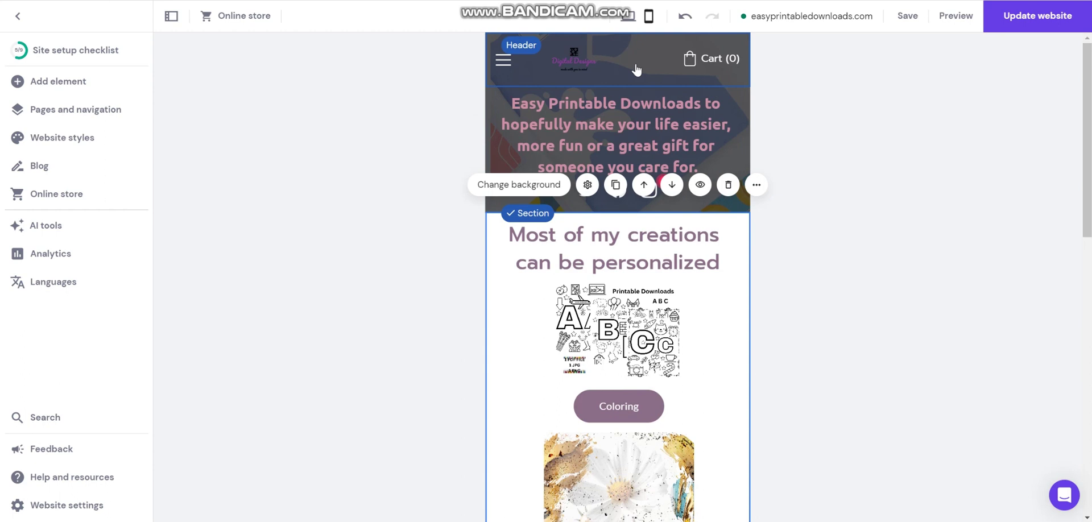
{"action": "left_click", "coordinate": [953, 17]}
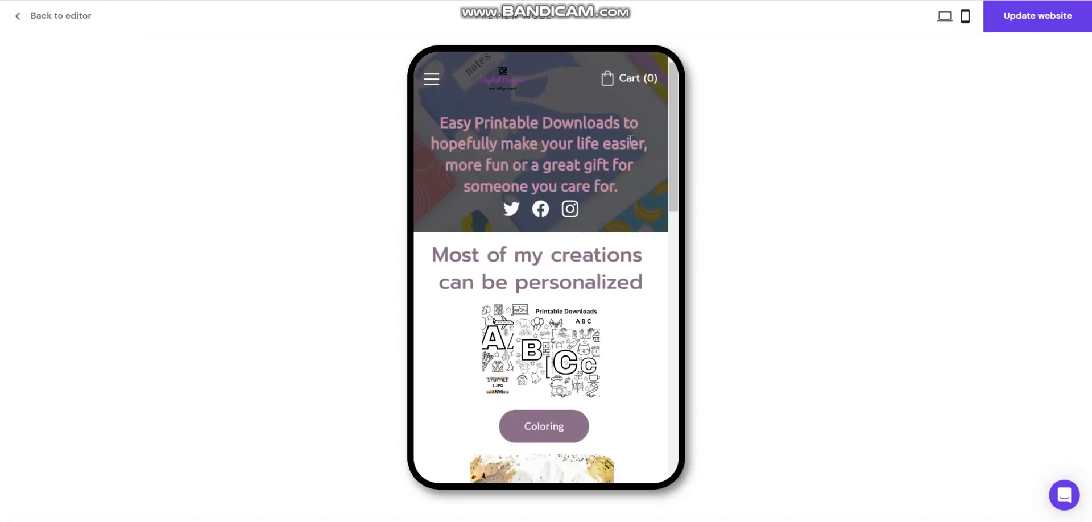
{"action": "scroll", "coordinate": [586, 178], "scroll_direction": "down", "scroll_amount": 3}
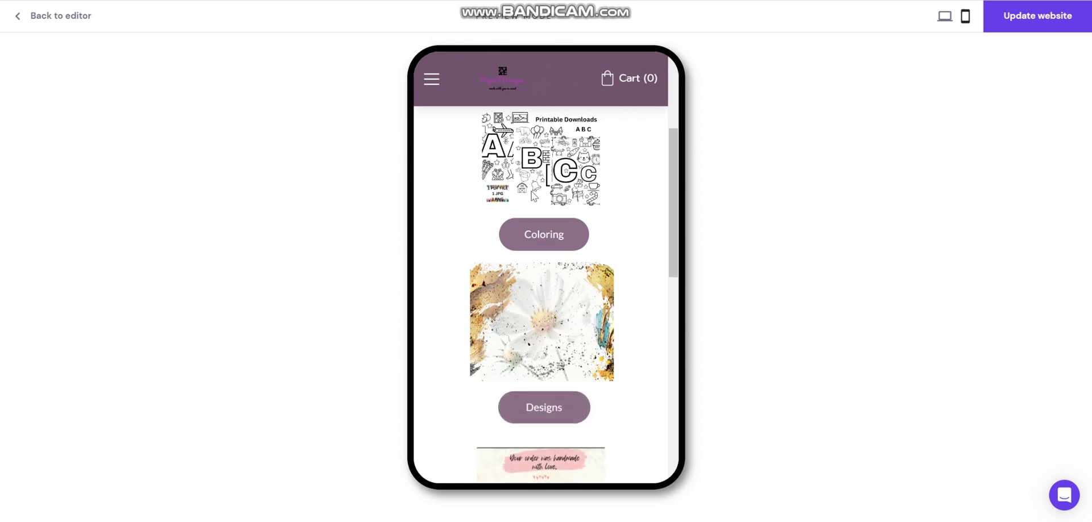
{"action": "scroll", "coordinate": [473, 199], "scroll_direction": "down", "scroll_amount": 1}
{"action": "scroll", "coordinate": [439, 210], "scroll_direction": "down", "scroll_amount": 1}
{"action": "scroll", "coordinate": [439, 210], "scroll_direction": "down", "scroll_amount": 2}
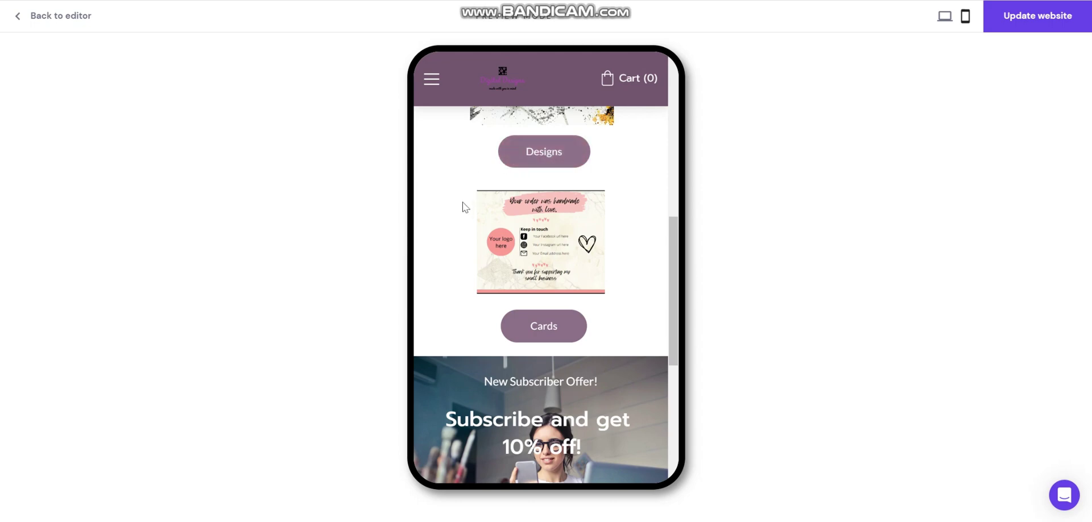
{"action": "scroll", "coordinate": [462, 203], "scroll_direction": "down", "scroll_amount": 2}
{"action": "scroll", "coordinate": [461, 201], "scroll_direction": "down", "scroll_amount": 2}
{"action": "scroll", "coordinate": [460, 200], "scroll_direction": "down", "scroll_amount": 1}
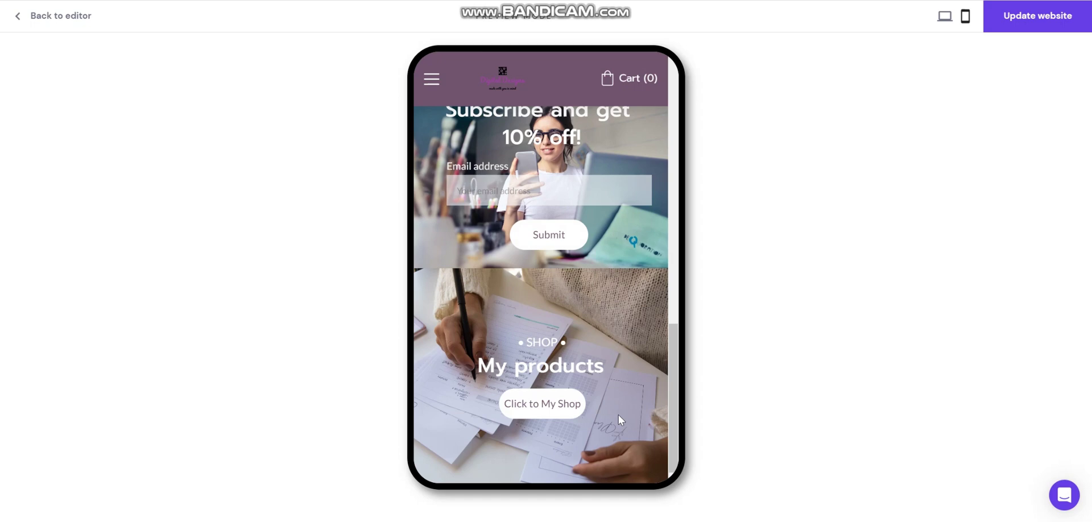
{"action": "scroll", "coordinate": [528, 203], "scroll_direction": "up", "scroll_amount": 6}
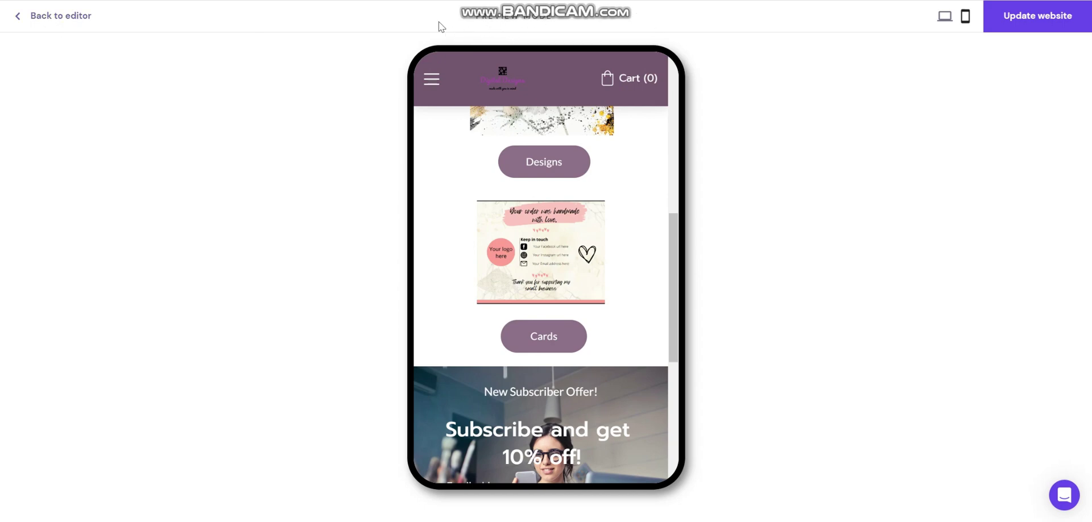
{"action": "left_click", "coordinate": [54, 17]}
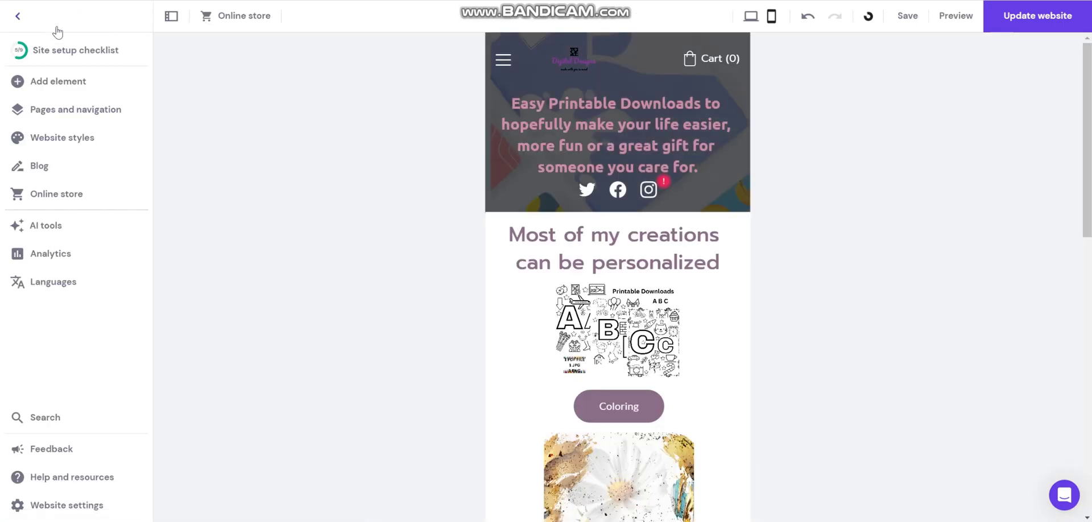
{"action": "left_click", "coordinate": [627, 15]}
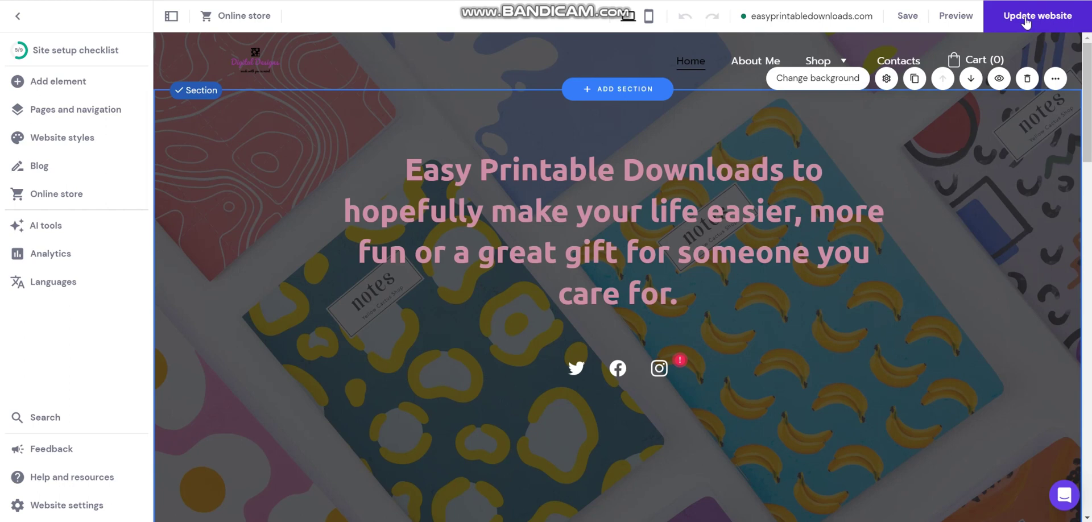
{"action": "left_click", "coordinate": [649, 17]}
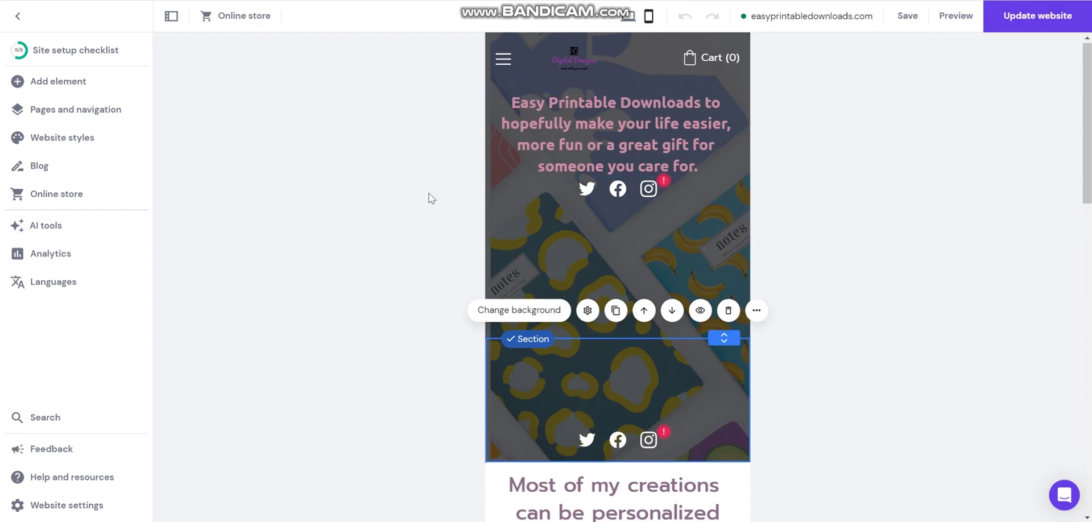
{"action": "scroll", "coordinate": [428, 194], "scroll_direction": "down", "scroll_amount": 4}
{"action": "scroll", "coordinate": [429, 198], "scroll_direction": "down", "scroll_amount": 3}
{"action": "scroll", "coordinate": [431, 200], "scroll_direction": "down", "scroll_amount": 4}
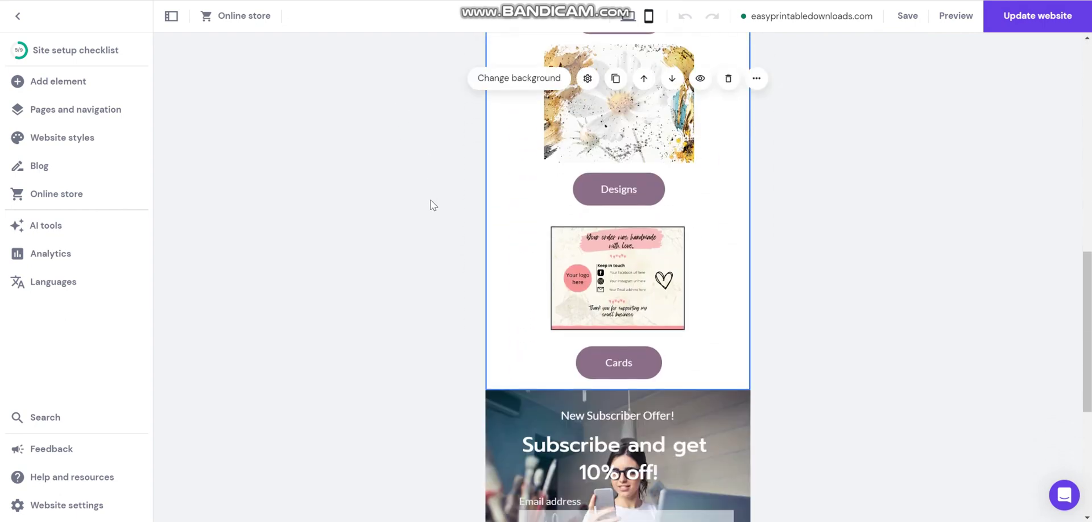
{"action": "scroll", "coordinate": [431, 200], "scroll_direction": "up", "scroll_amount": 4}
{"action": "scroll", "coordinate": [431, 201], "scroll_direction": "up", "scroll_amount": 4}
{"action": "scroll", "coordinate": [431, 201], "scroll_direction": "up", "scroll_amount": 2}
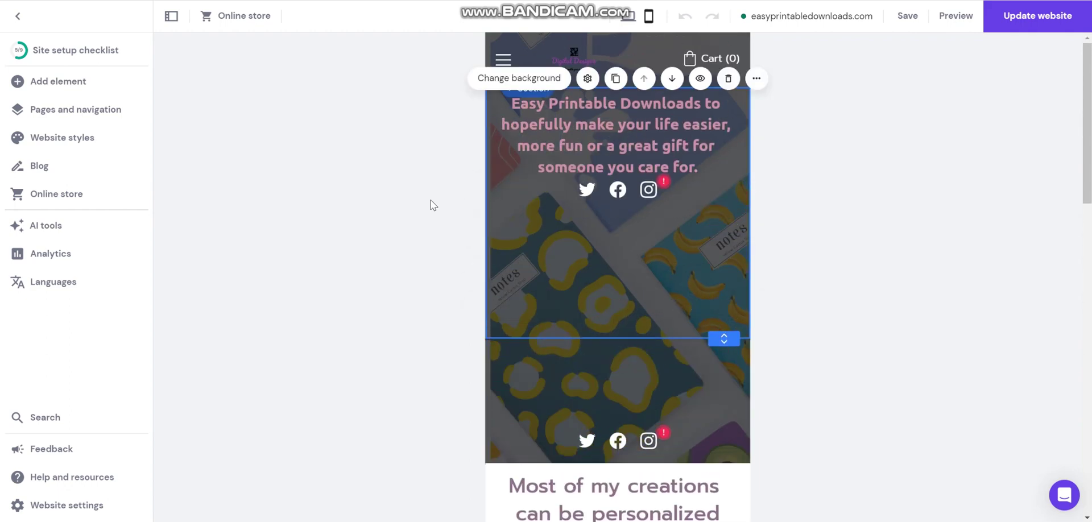